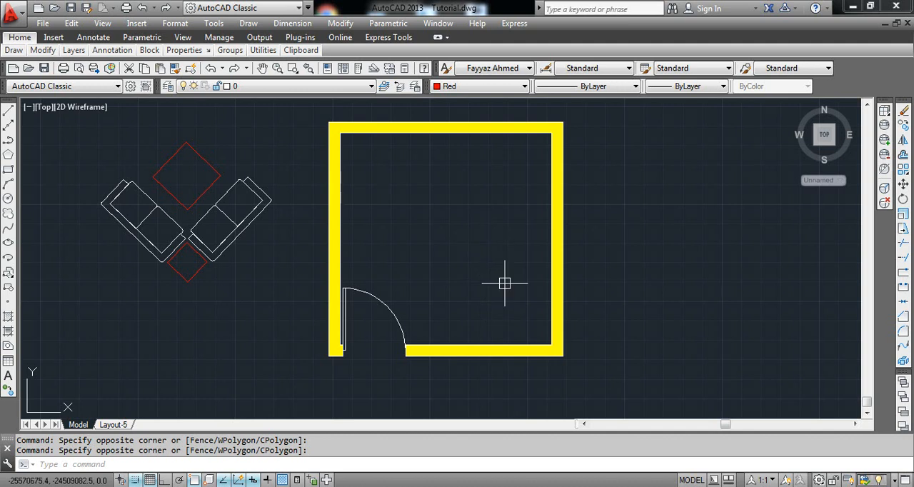
Move all the furniture, the two sofas and both red tables, into the lower-right area of the room.
{"action": "left_click", "coordinate": [235, 228]}
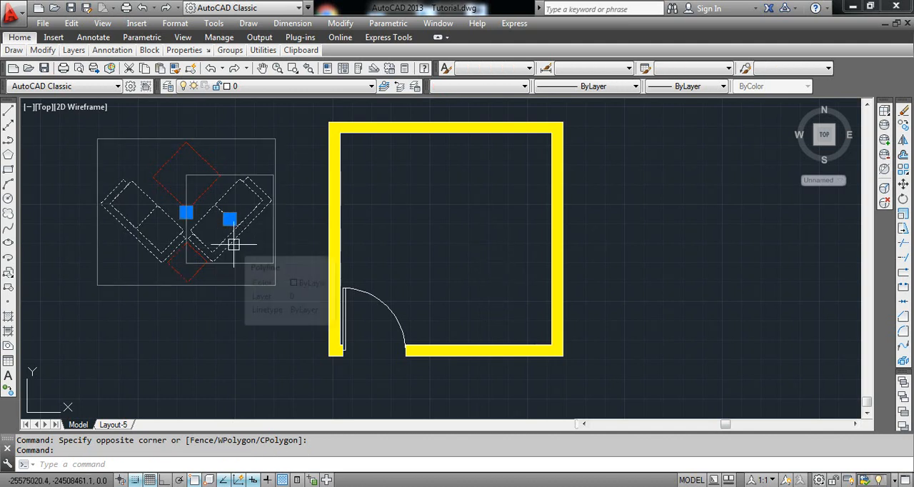
{"action": "type", "text": "m"}
{"action": "key", "text": "Return"}
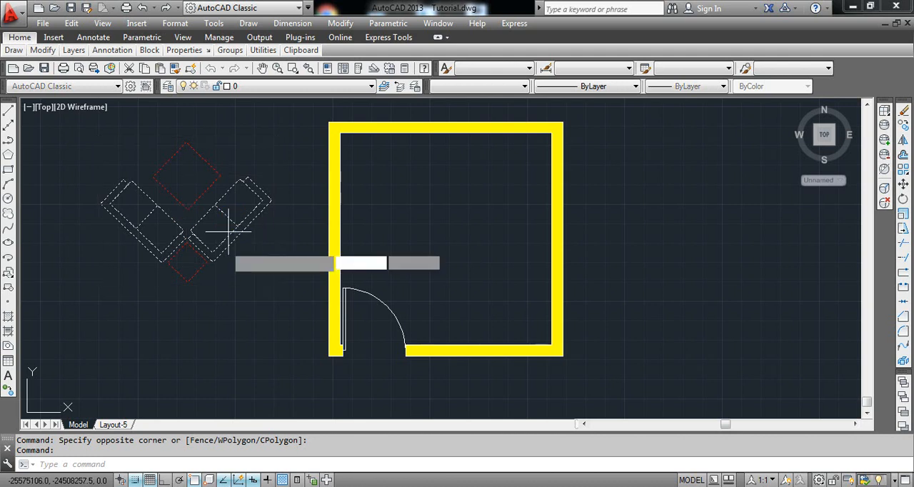
{"action": "left_click", "coordinate": [227, 249]}
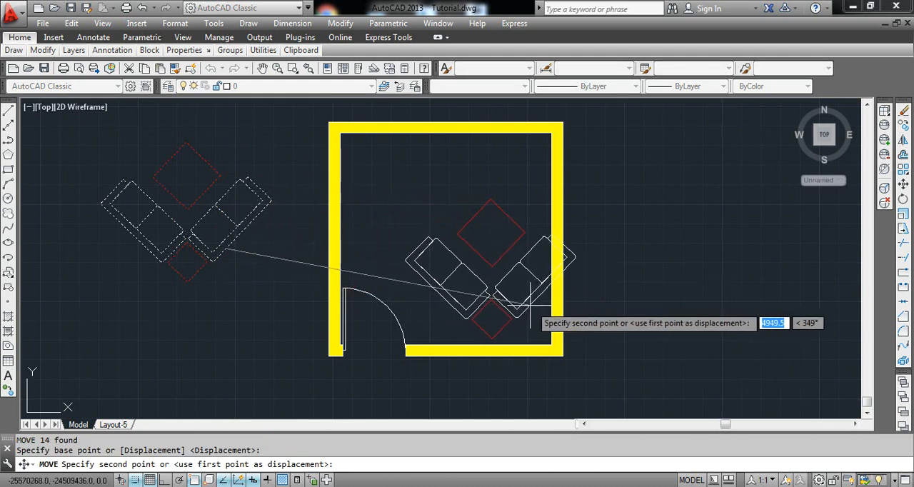
{"action": "left_click", "coordinate": [552, 313]}
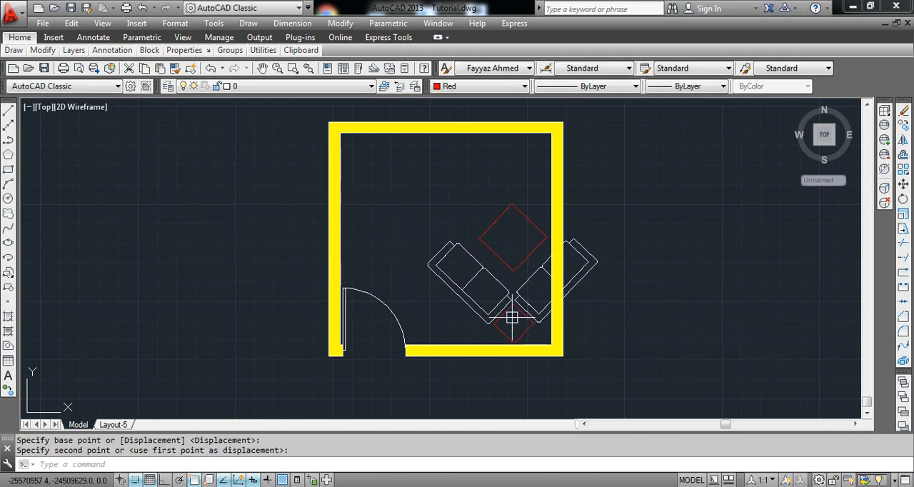
{"action": "left_click", "coordinate": [510, 293]}
{"action": "type", "text": "r"}
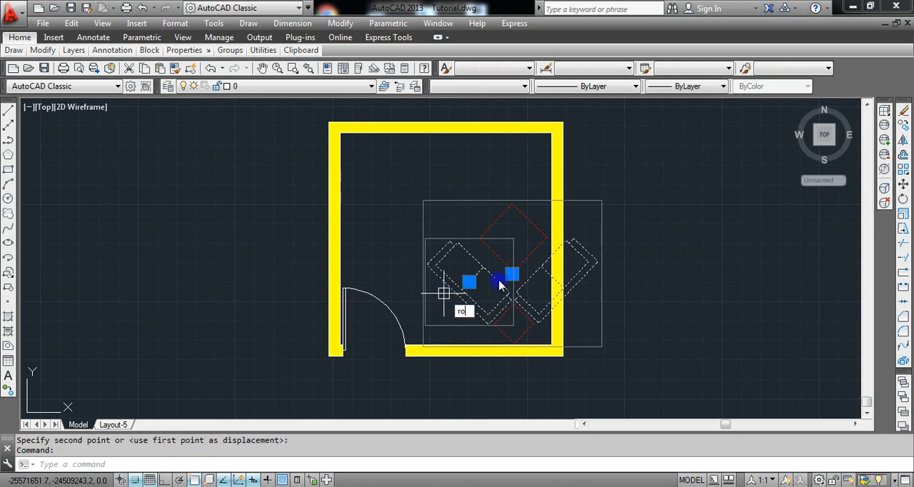
{"action": "type", "text": "o"}
{"action": "key", "text": "Return"}
{"action": "left_click", "coordinate": [539, 264]}
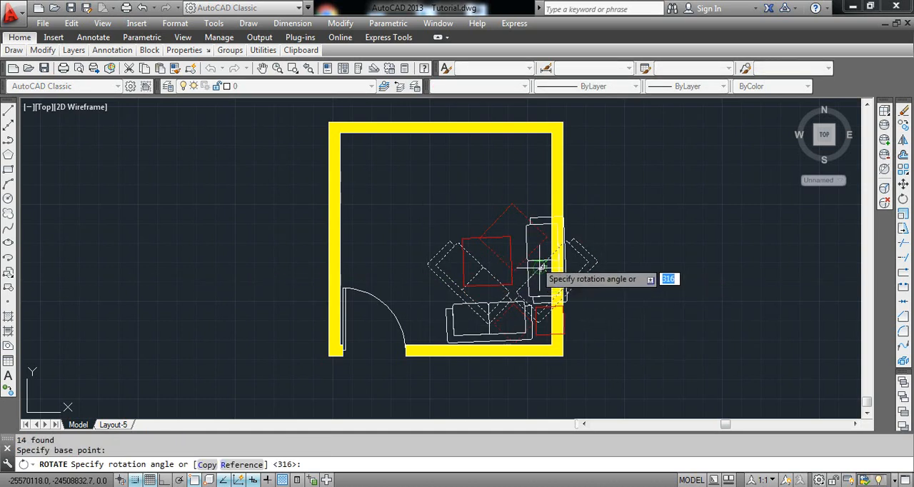
{"action": "key", "text": "Escape"}
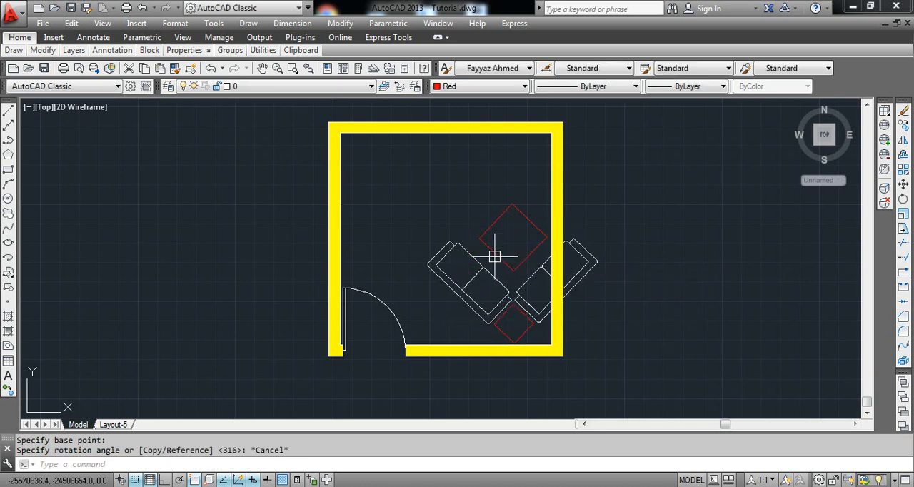
Undo the rotation attempt and the furniture's move into the room.
{"action": "key", "text": "ctrl+z"}
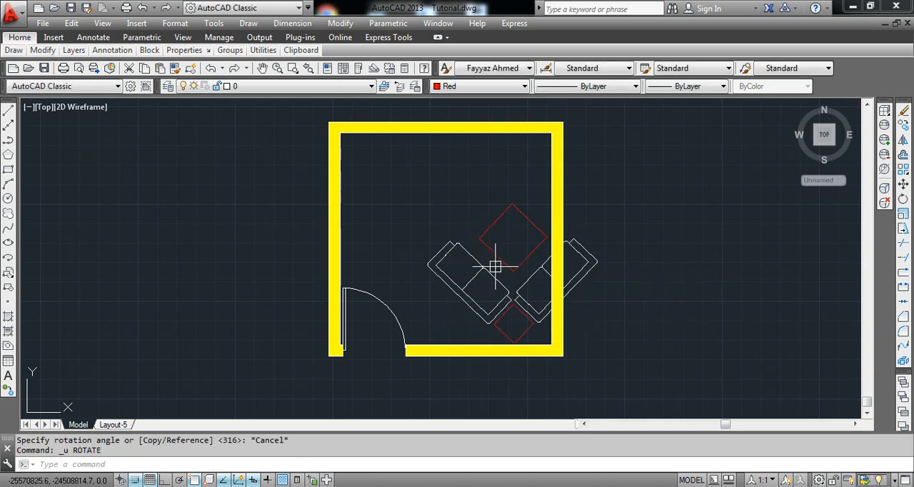
{"action": "key", "text": "ctrl+z"}
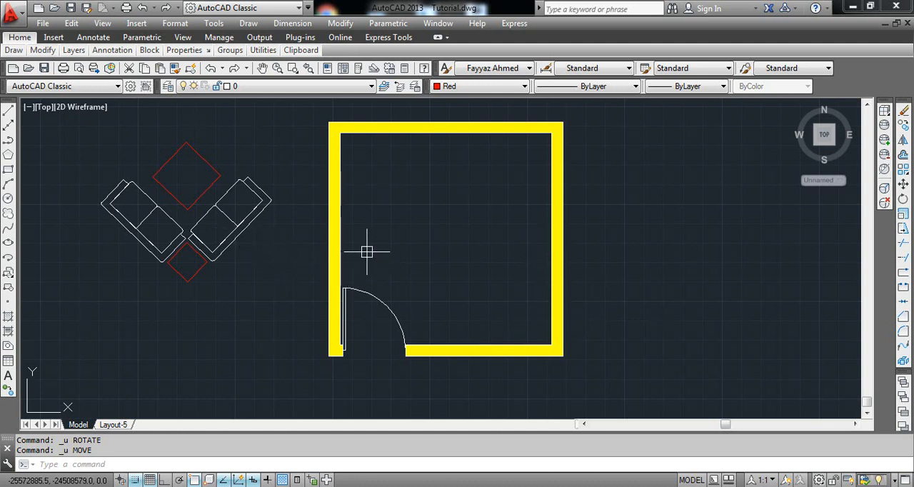
{"action": "left_click", "coordinate": [382, 210]}
{"action": "left_click", "coordinate": [417, 220]}
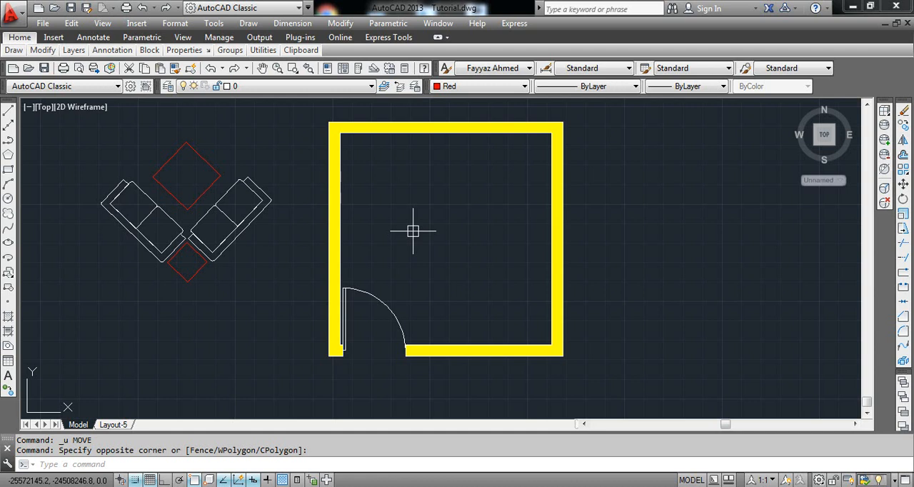
Start Align on all the furniture and match a point on the upper back edge of the right sofa to the right wall's inner face.
{"action": "type", "text": "AL"}
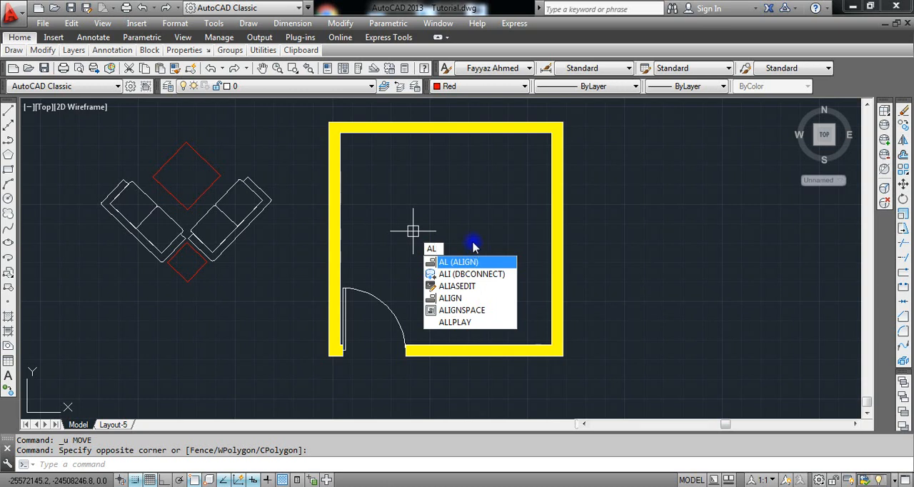
{"action": "key", "text": "Return"}
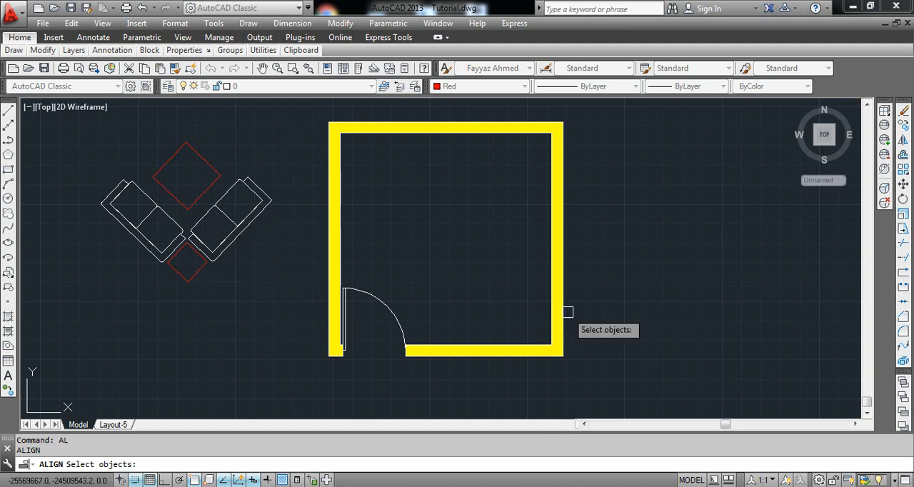
{"action": "left_click", "coordinate": [242, 226]}
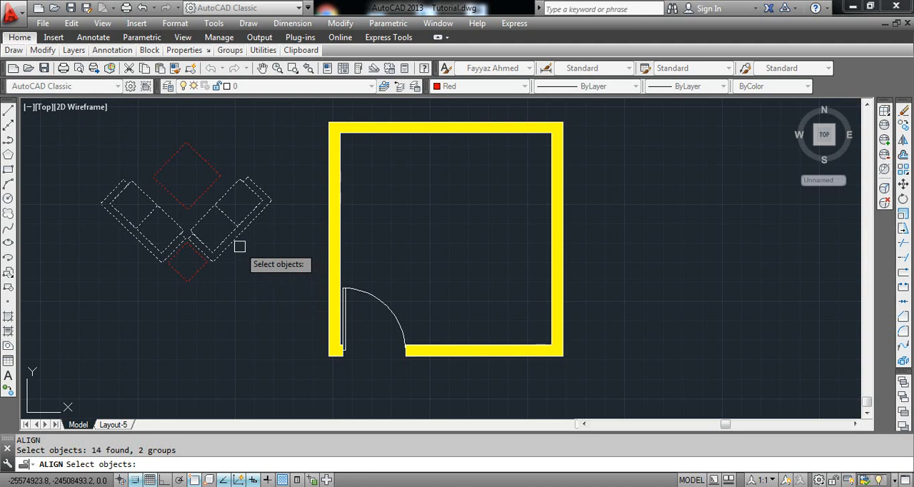
{"action": "key", "text": "Return"}
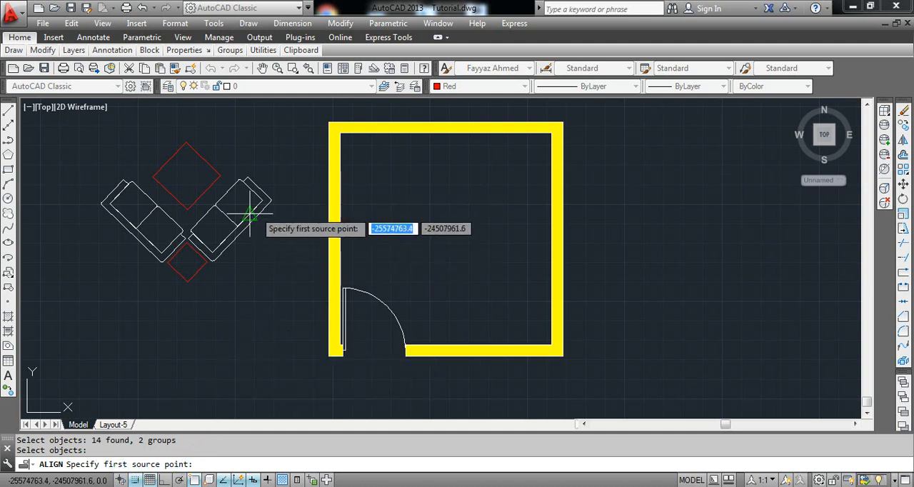
{"action": "scroll", "coordinate": [252, 223], "scroll_direction": "up", "scroll_amount": 3}
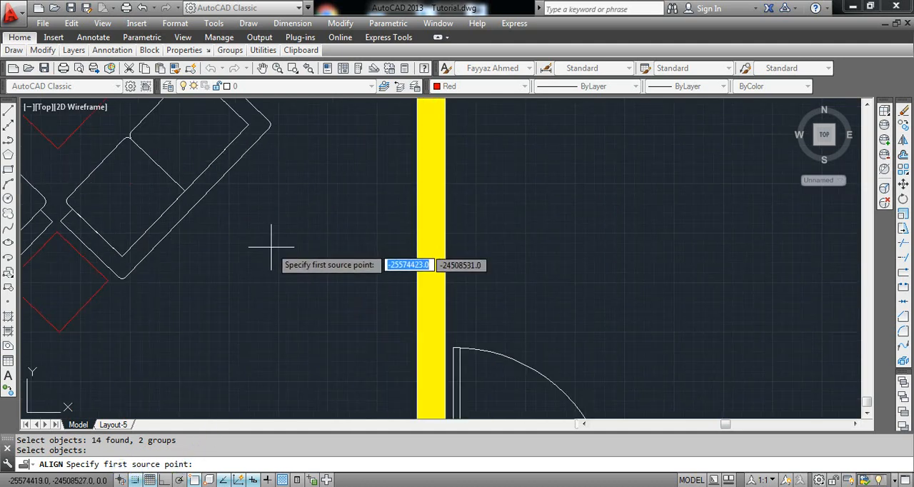
{"action": "left_click", "coordinate": [245, 147]}
{"action": "scroll", "coordinate": [300, 207], "scroll_direction": "down", "scroll_amount": 3}
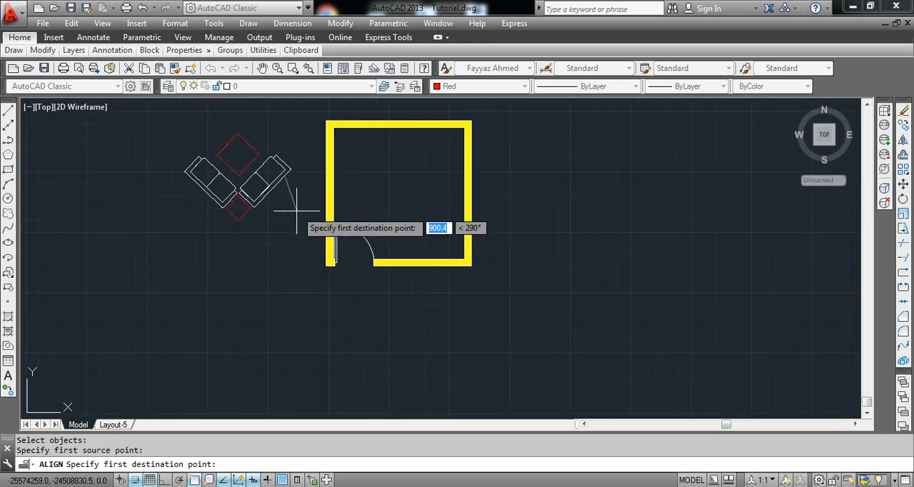
{"action": "scroll", "coordinate": [469, 217], "scroll_direction": "up", "scroll_amount": 4}
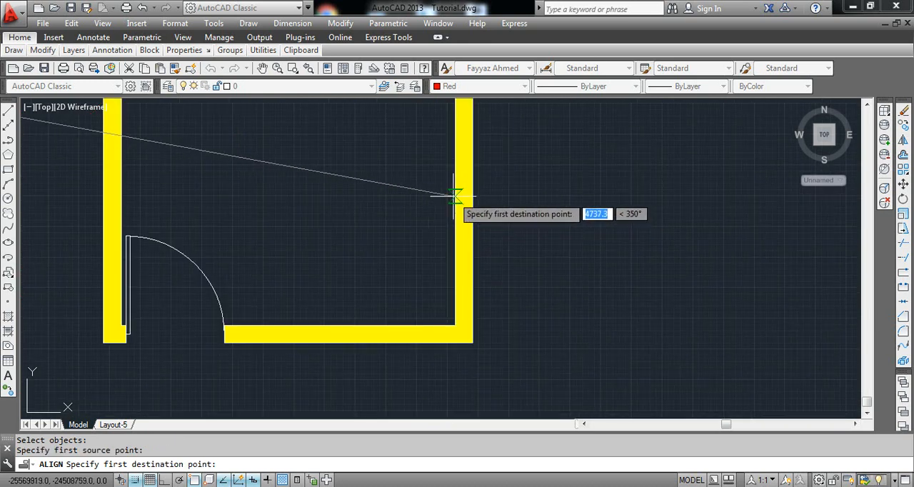
{"action": "left_click", "coordinate": [454, 133]}
{"action": "scroll", "coordinate": [450, 172], "scroll_direction": "down", "scroll_amount": 5}
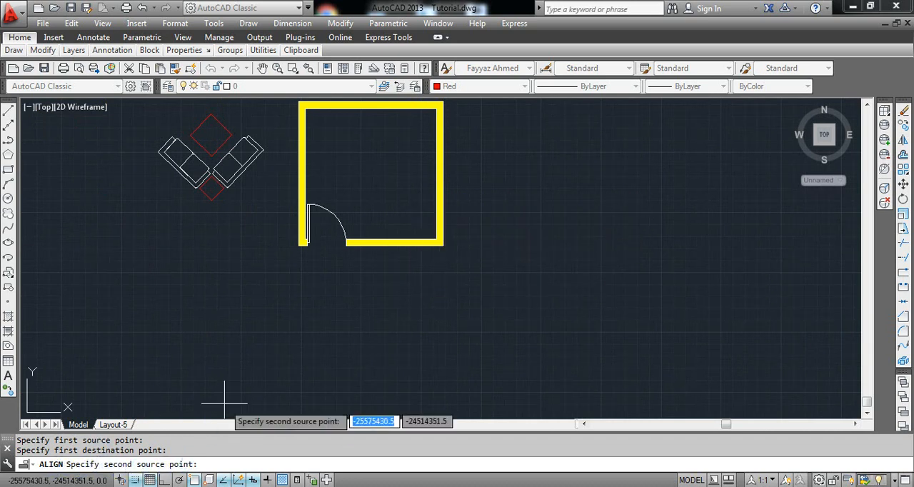
Match a lower point on the right sofa's back edge to a lower point on the right wall's inner face, and finish aligning without scaling.
{"action": "scroll", "coordinate": [265, 202], "scroll_direction": "up", "scroll_amount": 3}
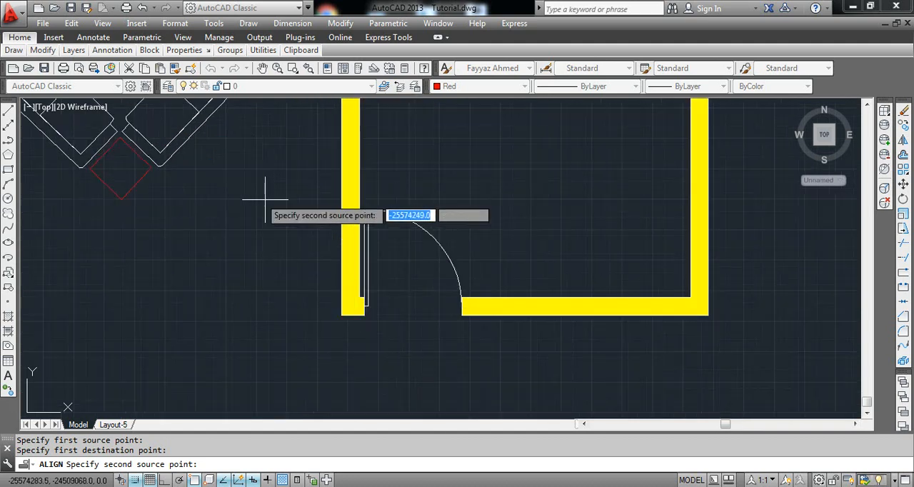
{"action": "left_click", "coordinate": [190, 135]}
{"action": "scroll", "coordinate": [351, 210], "scroll_direction": "down", "scroll_amount": 3}
{"action": "scroll", "coordinate": [422, 200], "scroll_direction": "up", "scroll_amount": 3}
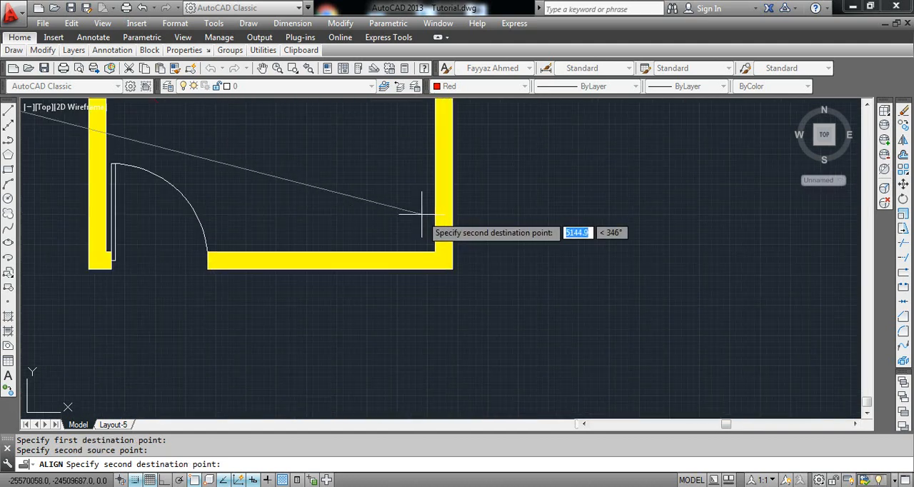
{"action": "left_click", "coordinate": [433, 180]}
{"action": "scroll", "coordinate": [385, 208], "scroll_direction": "down", "scroll_amount": 3}
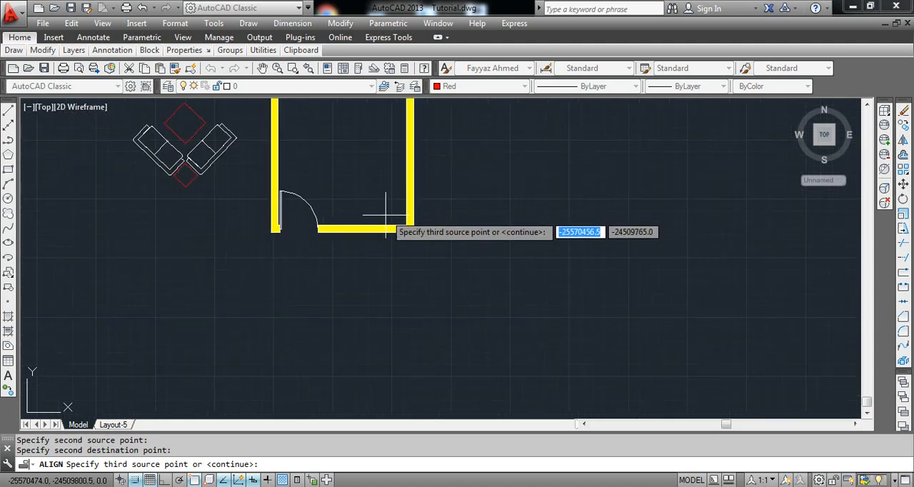
{"action": "key", "text": "Return"}
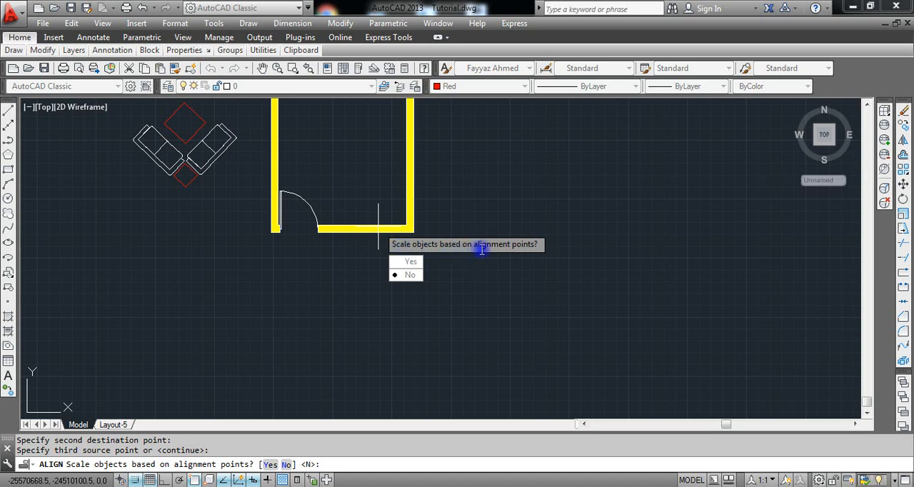
{"action": "left_click", "coordinate": [411, 278]}
Examine how the aligned sofas and tables sit against the room's right and bottom walls.
{"action": "scroll", "coordinate": [357, 236], "scroll_direction": "up", "scroll_amount": 2}
{"action": "scroll", "coordinate": [415, 203], "scroll_direction": "down", "scroll_amount": 2}
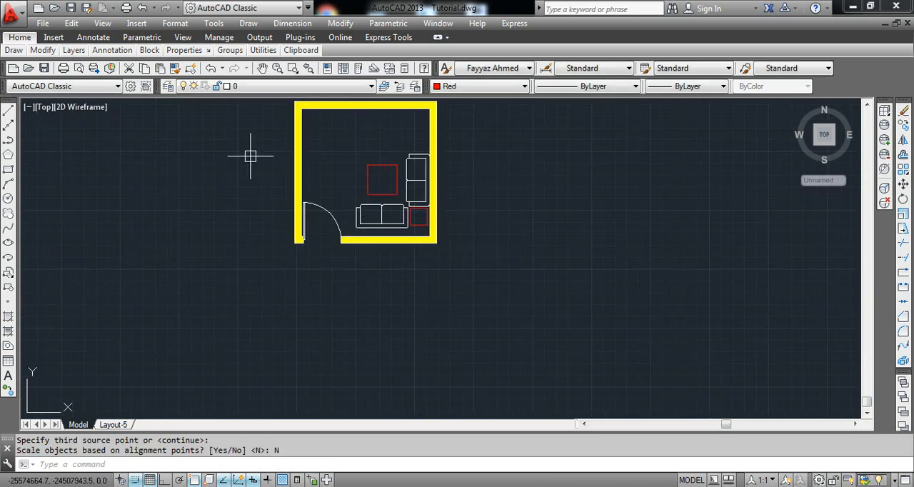
{"action": "scroll", "coordinate": [343, 221], "scroll_direction": "up", "scroll_amount": 1}
{"action": "scroll", "coordinate": [465, 194], "scroll_direction": "up", "scroll_amount": 1}
{"action": "scroll", "coordinate": [464, 230], "scroll_direction": "down", "scroll_amount": 2}
{"action": "scroll", "coordinate": [489, 193], "scroll_direction": "up", "scroll_amount": 3}
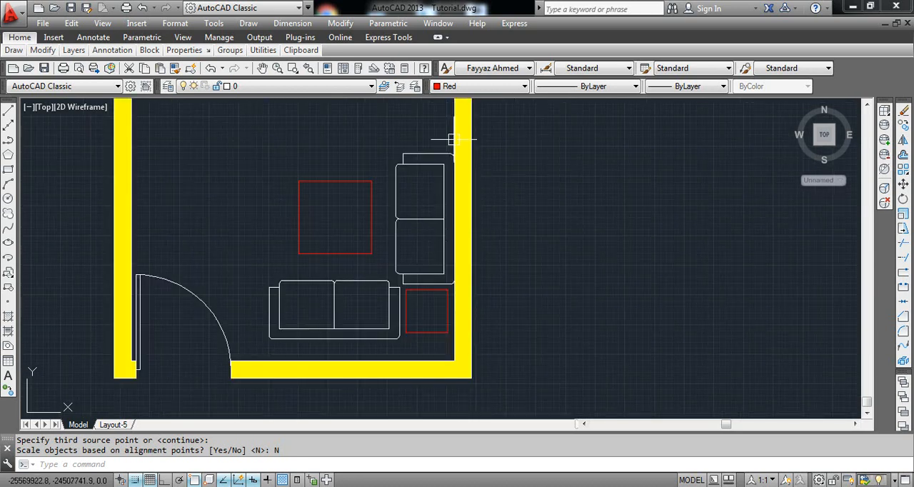
{"action": "scroll", "coordinate": [468, 155], "scroll_direction": "up", "scroll_amount": 1}
{"action": "scroll", "coordinate": [469, 179], "scroll_direction": "down", "scroll_amount": 1}
{"action": "middle_click_drag", "start_coordinate": [452, 201], "coordinate": [466, 145]}
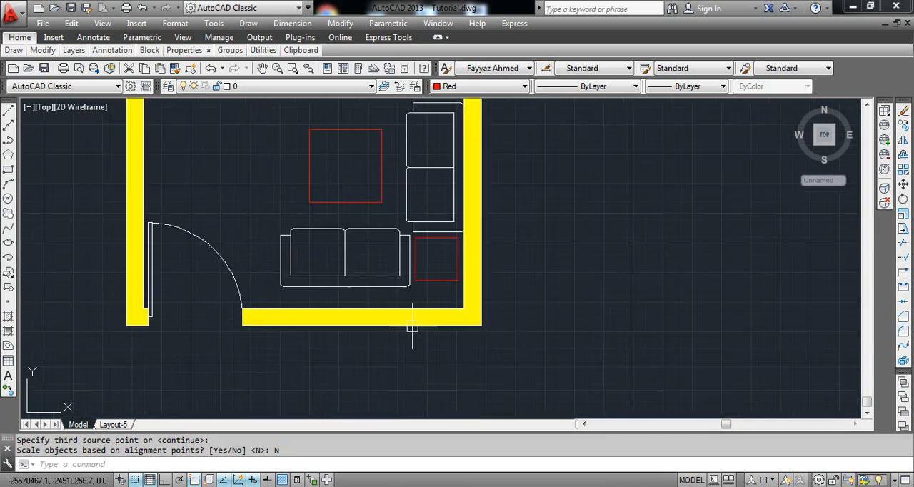
Move all the furniture straight down until the lower sofa's back edge meets the bottom wall's inner face.
{"action": "left_click", "coordinate": [437, 270]}
{"action": "left_click", "coordinate": [383, 291]}
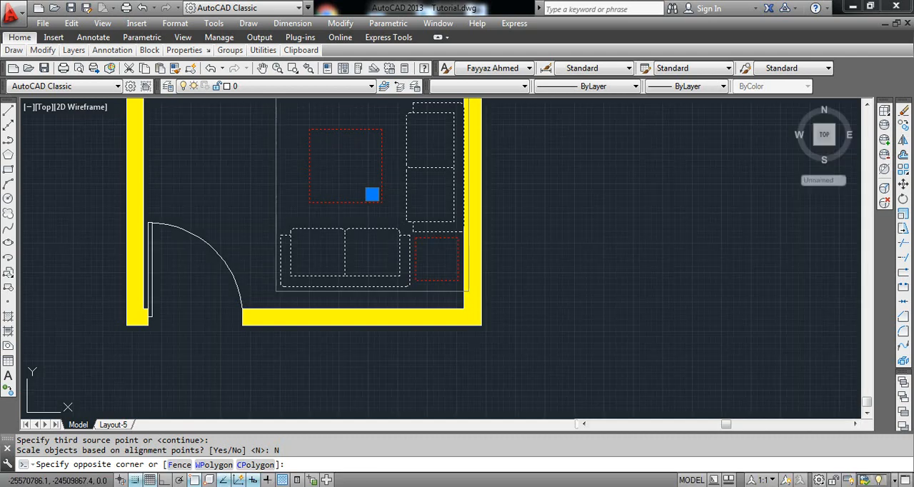
{"action": "type", "text": "m"}
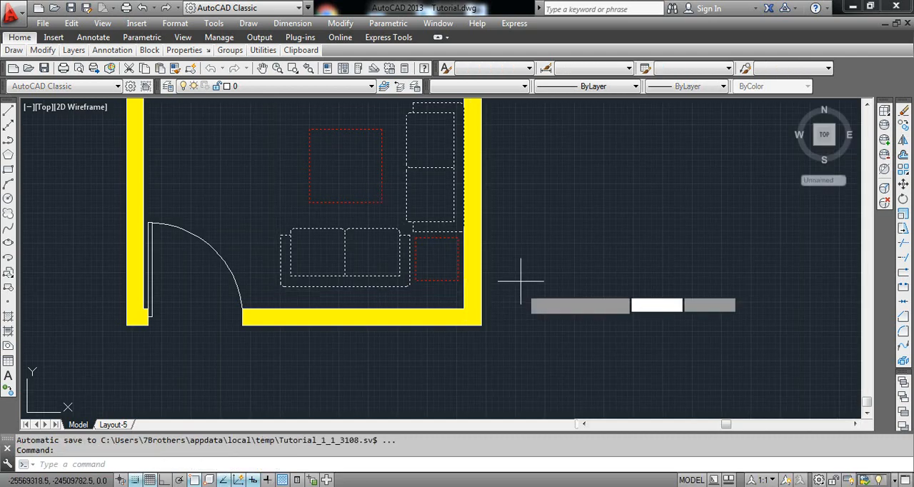
{"action": "key", "text": "Return"}
{"action": "scroll", "coordinate": [390, 297], "scroll_direction": "up", "scroll_amount": 4}
{"action": "left_click", "coordinate": [362, 270]}
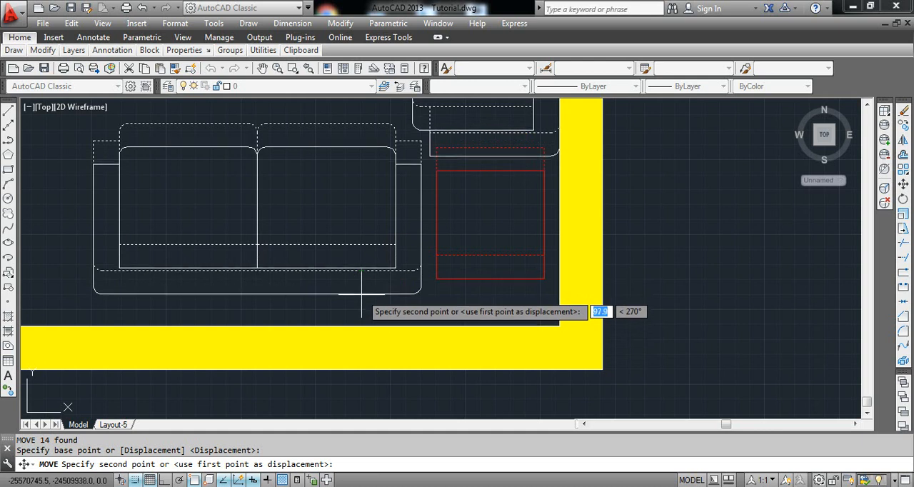
{"action": "left_click", "coordinate": [363, 325]}
{"action": "scroll", "coordinate": [365, 313], "scroll_direction": "down", "scroll_amount": 8}
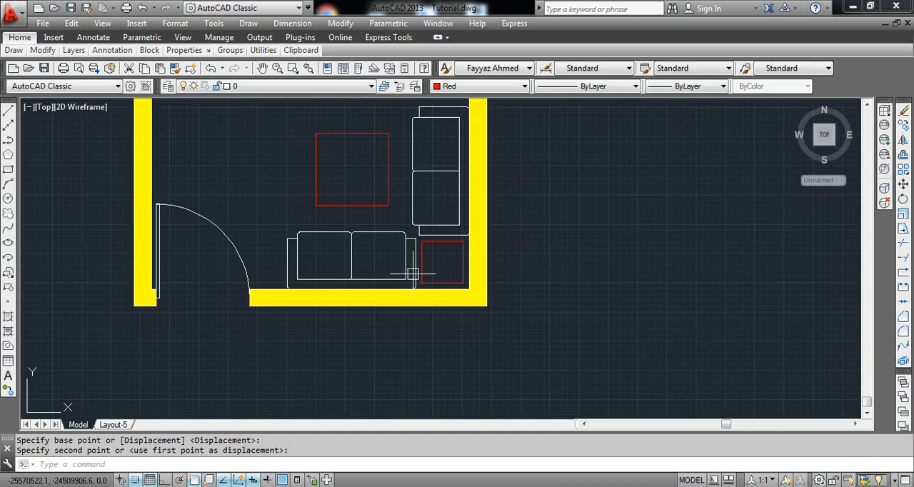
{"action": "scroll", "coordinate": [463, 236], "scroll_direction": "up", "scroll_amount": 4}
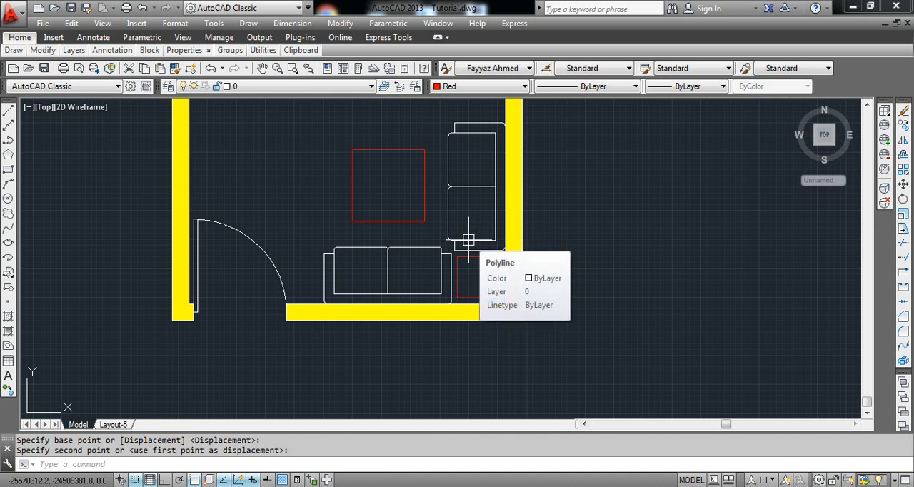
{"action": "scroll", "coordinate": [468, 240], "scroll_direction": "down", "scroll_amount": 2}
{"action": "scroll", "coordinate": [576, 240], "scroll_direction": "down", "scroll_amount": 2}
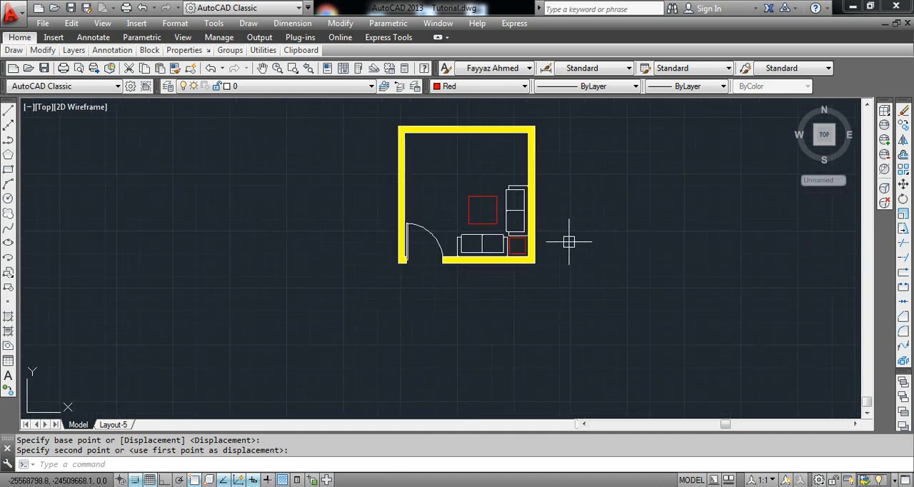